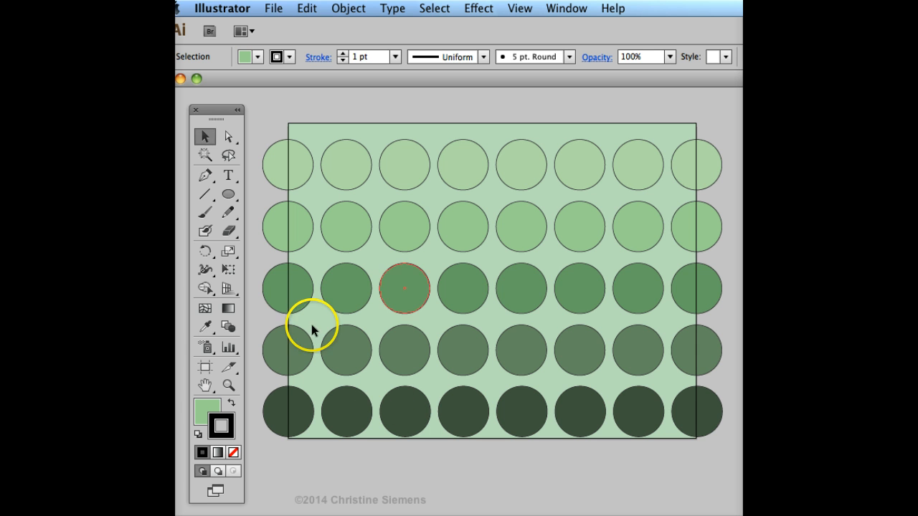
# Remove the stroke from the third circle in the second row and deselect it.
pyautogui.click(392, 221)
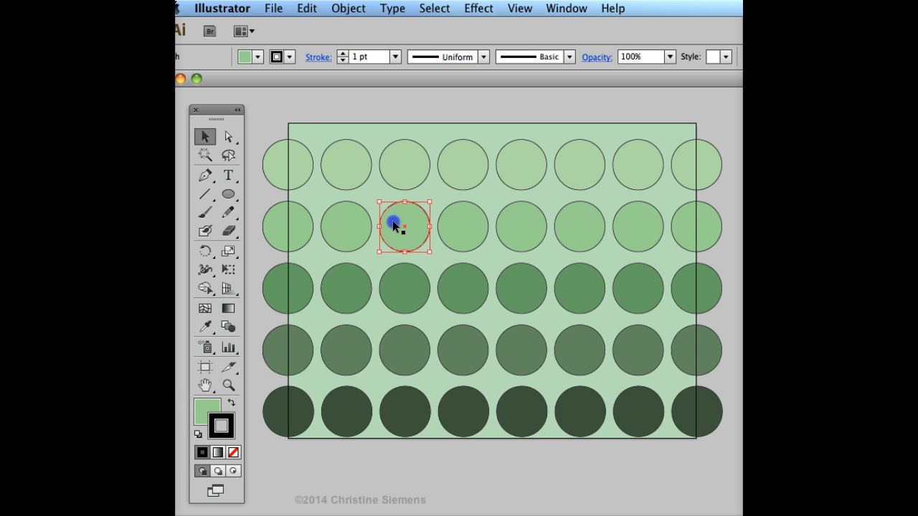
pyautogui.press('x')
pyautogui.press('x')
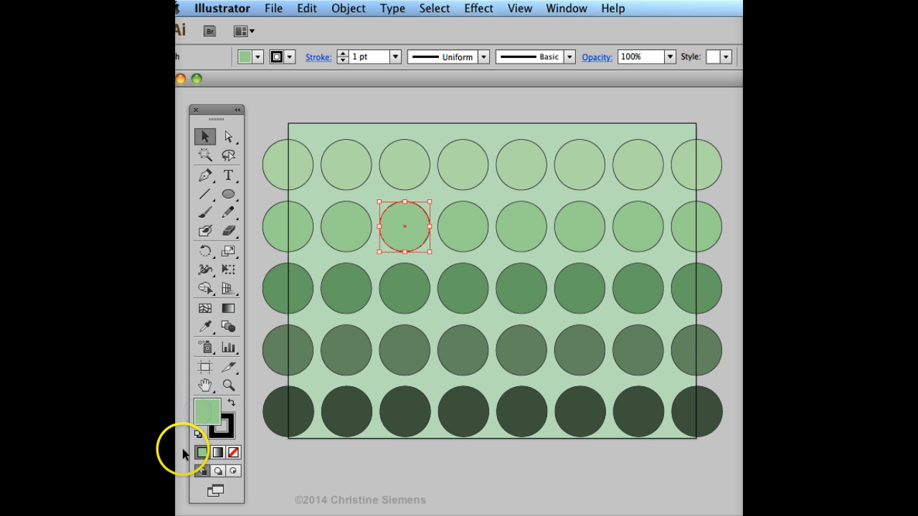
pyautogui.click(217, 430)
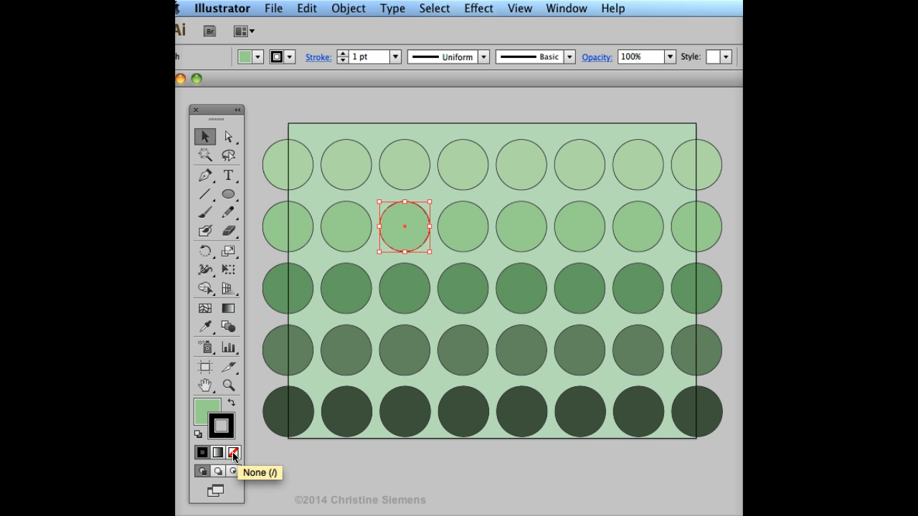
pyautogui.click(233, 453)
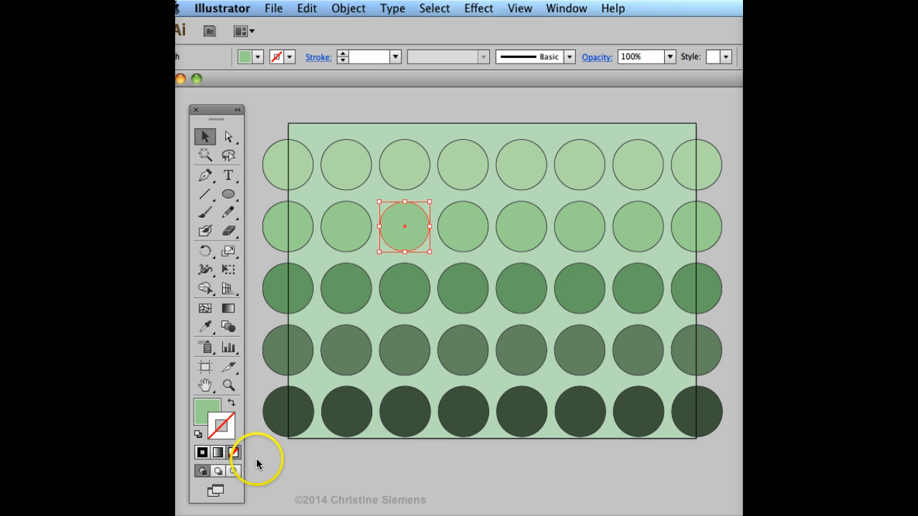
pyautogui.click(308, 469)
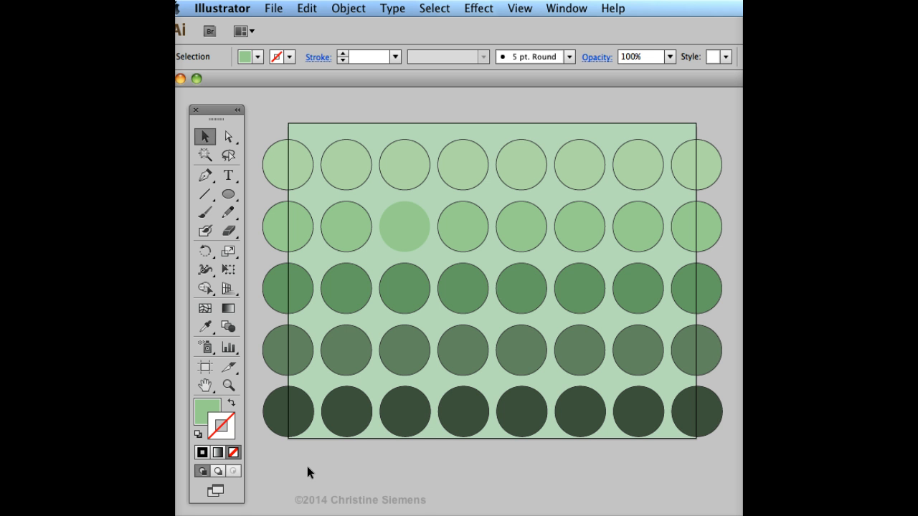
# Undo the stroke removal on the third circle of the second row and clear the selection.
pyautogui.hotkey('ctrl', 'z')
pyautogui.hotkey('ctrl', 'z')
pyautogui.click(404, 472)
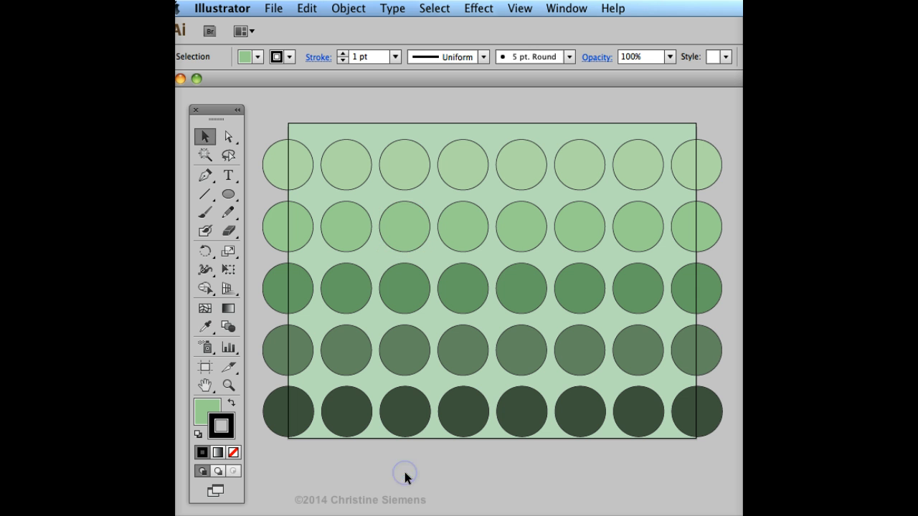
# Select all the circles, set their stroke to None and deselect them.
pyautogui.click(432, 8)
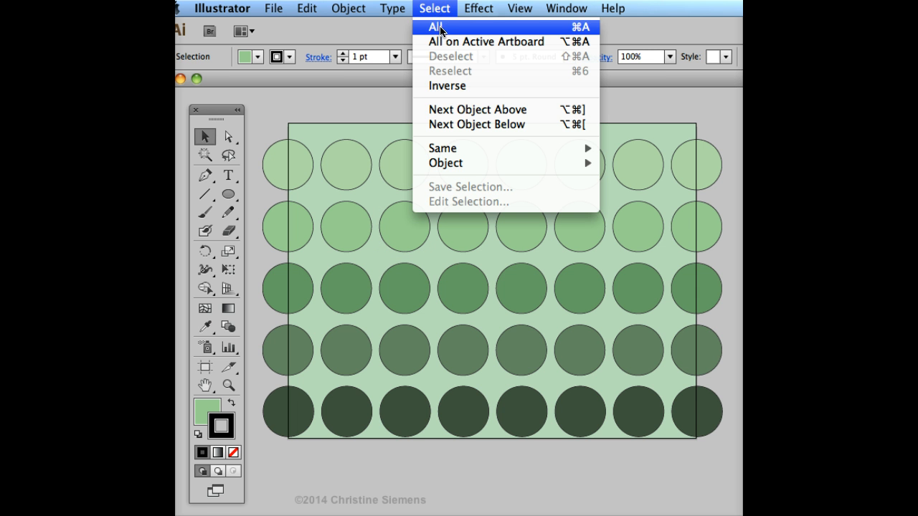
pyautogui.click(485, 29)
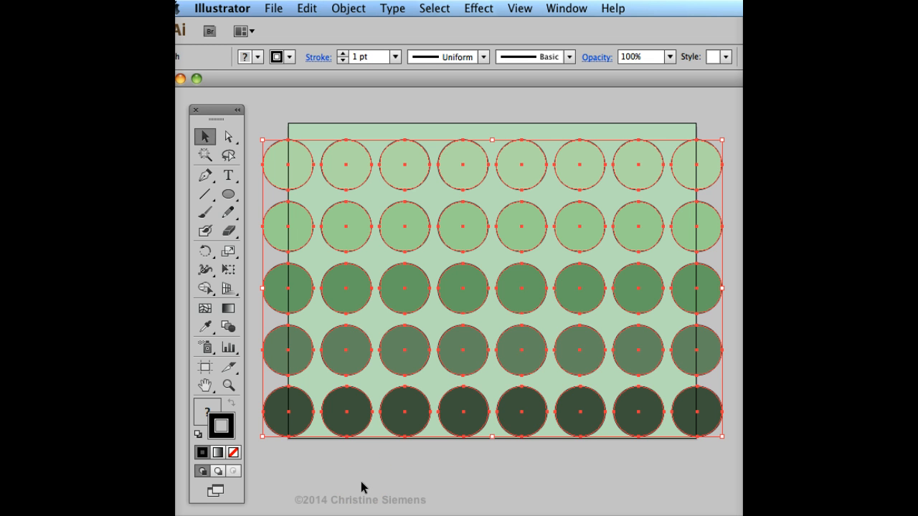
pyautogui.click(234, 453)
pyautogui.click(310, 465)
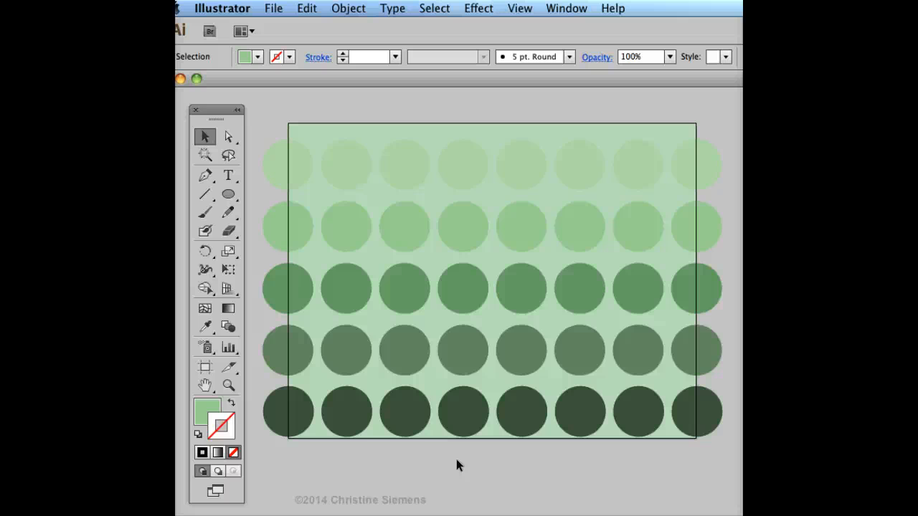
# Check the fill hue of the second row's third circle in the Color Picker, leaving the colour as it is.
pyautogui.click(412, 226)
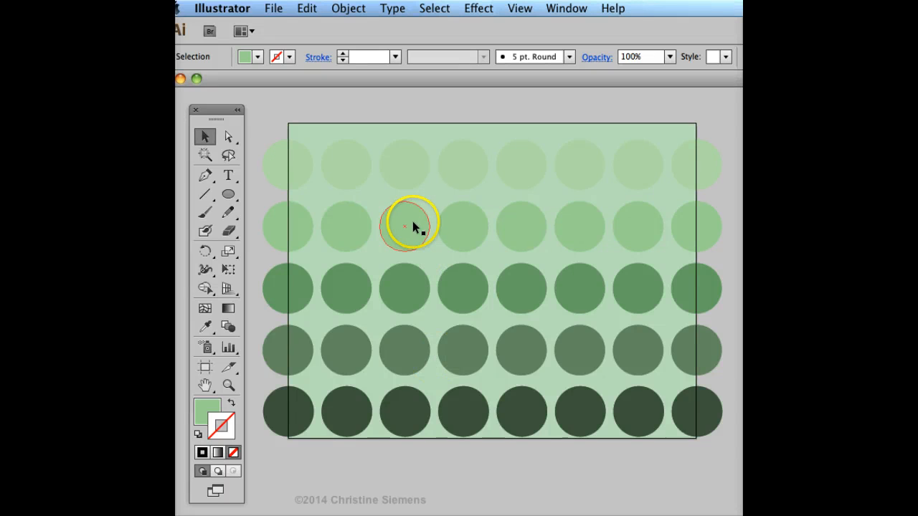
pyautogui.doubleClick(197, 408)
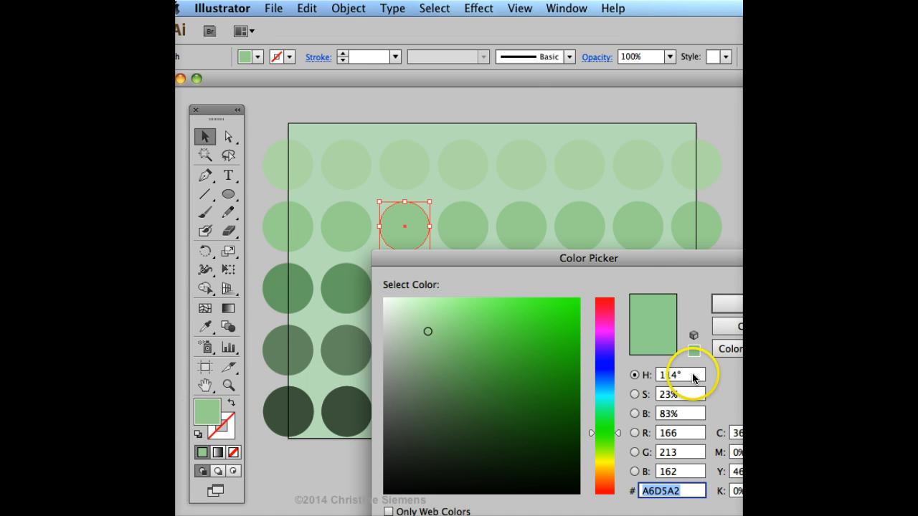
pyautogui.moveTo(641, 258); pyautogui.dragTo(609, 264)
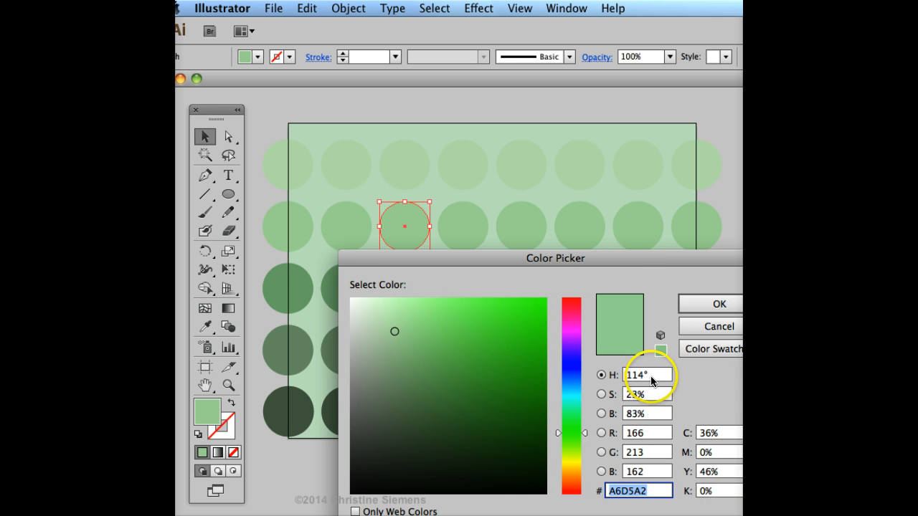
pyautogui.click(608, 375)
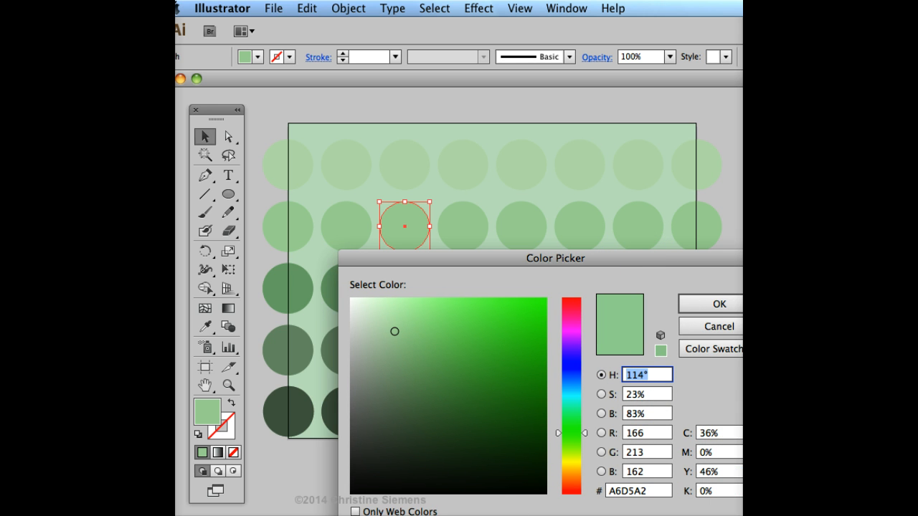
pyautogui.click(704, 331)
pyautogui.click(703, 327)
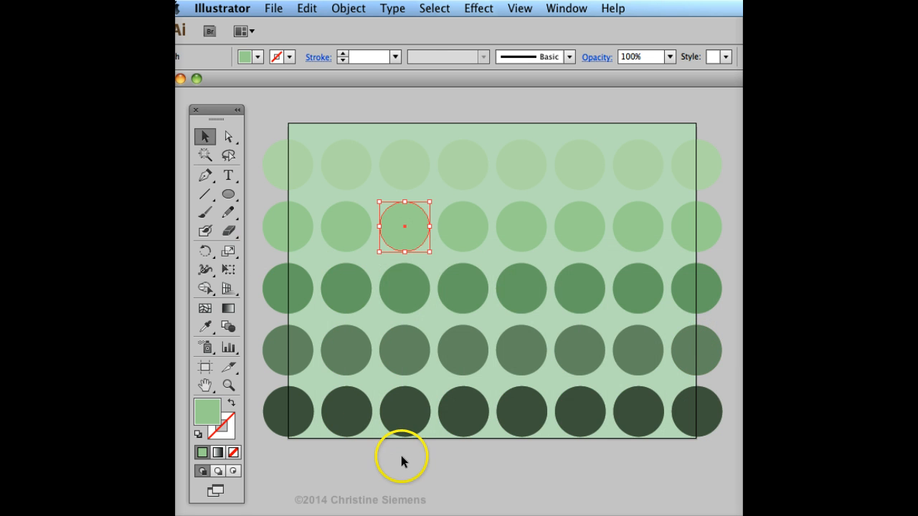
# Give the second row's third circle a very pale green stroke, F1FFF0 with hue 114°, and deselect it.
pyautogui.click(217, 433)
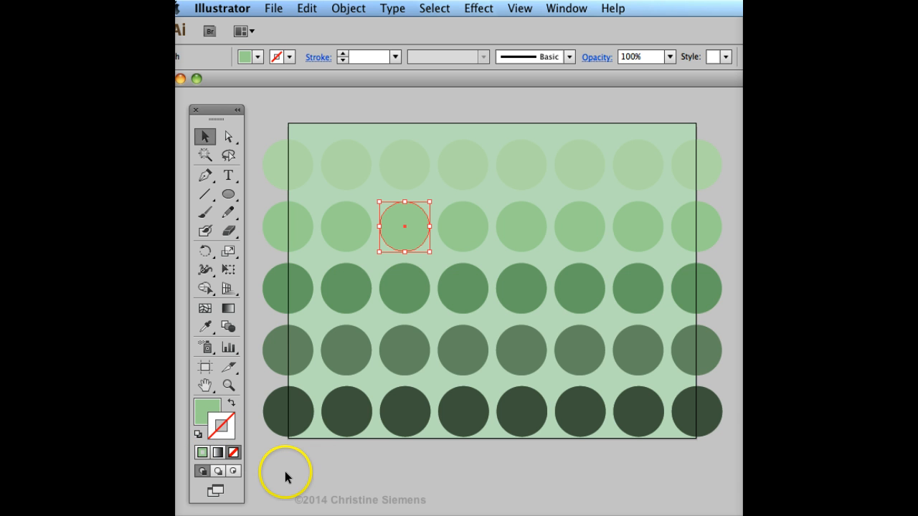
pyautogui.click(213, 423)
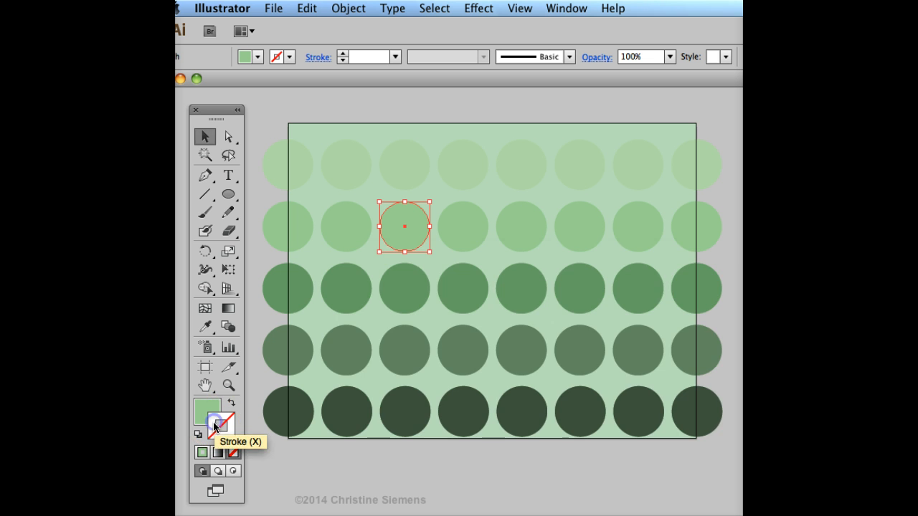
pyautogui.doubleClick(214, 426)
pyautogui.moveTo(531, 262); pyautogui.dragTo(499, 263)
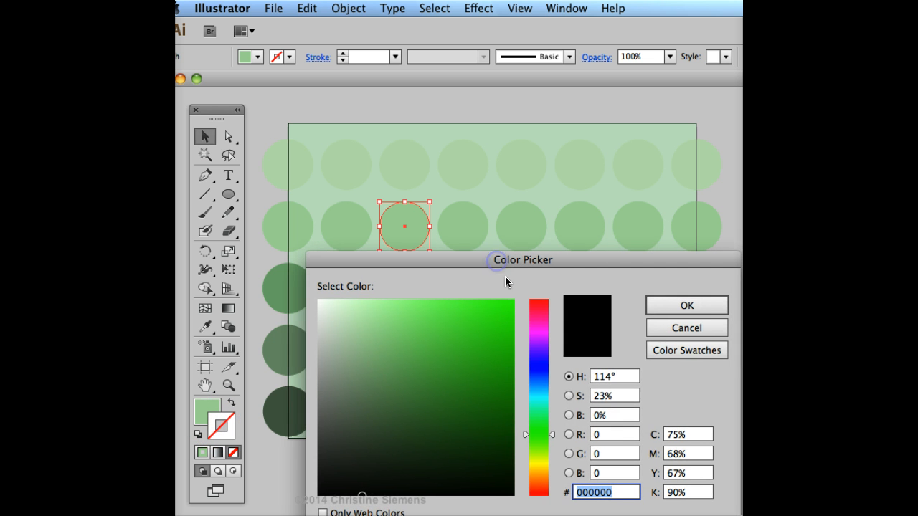
pyautogui.click(600, 377)
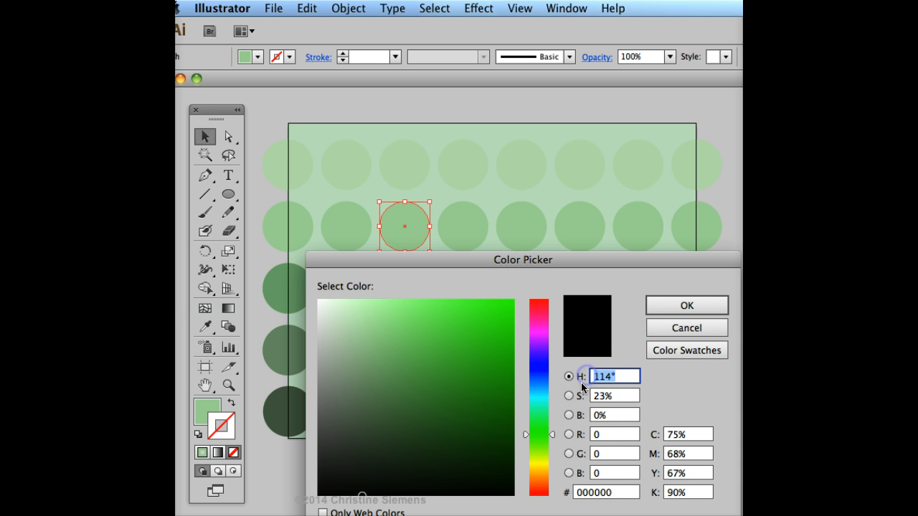
pyautogui.moveTo(404, 334)
pyautogui.mouseDown()
pyautogui.moveTo(364, 307)
pyautogui.moveTo(391, 304)
pyautogui.moveTo(380, 297)
pyautogui.moveTo(352, 297)
pyautogui.moveTo(345, 307)
pyautogui.moveTo(330, 296)
pyautogui.mouseUp()
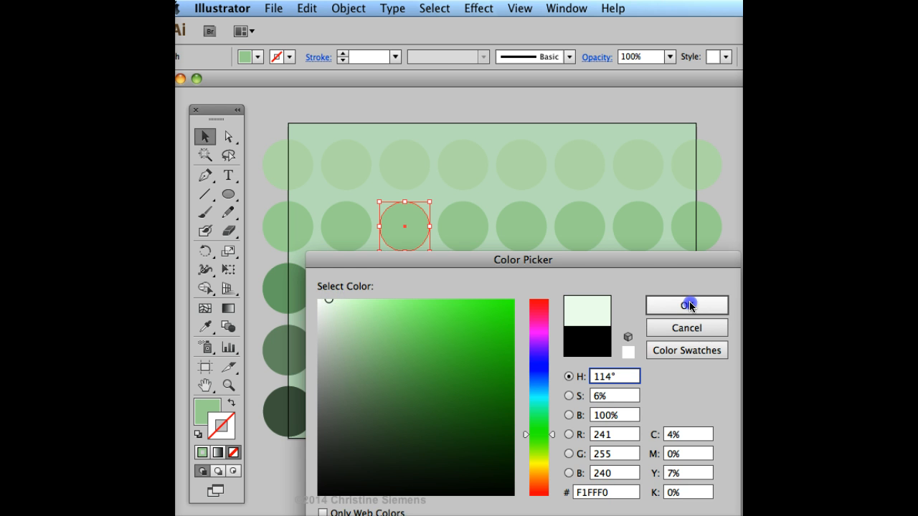
pyautogui.click(686, 306)
pyautogui.click(445, 482)
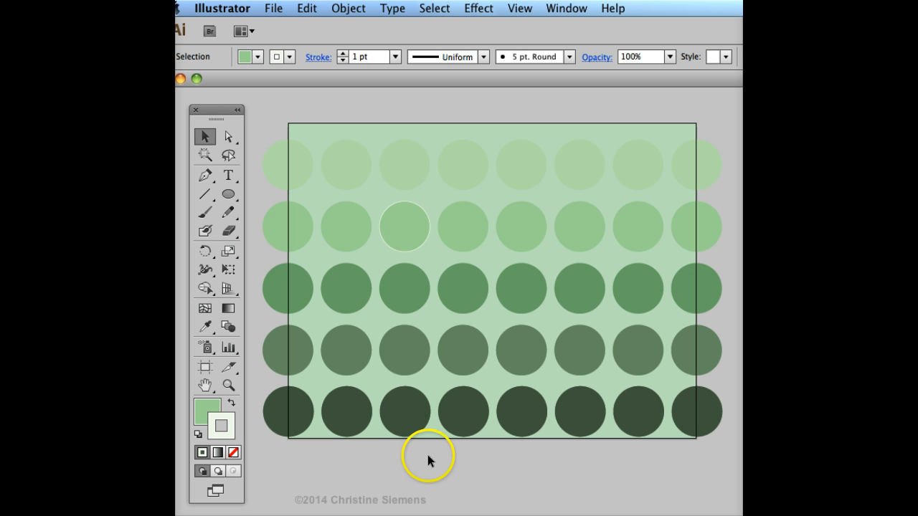
# Set the stroke weight of the pale-outlined circle to 6 pt and deselect it.
pyautogui.click(413, 237)
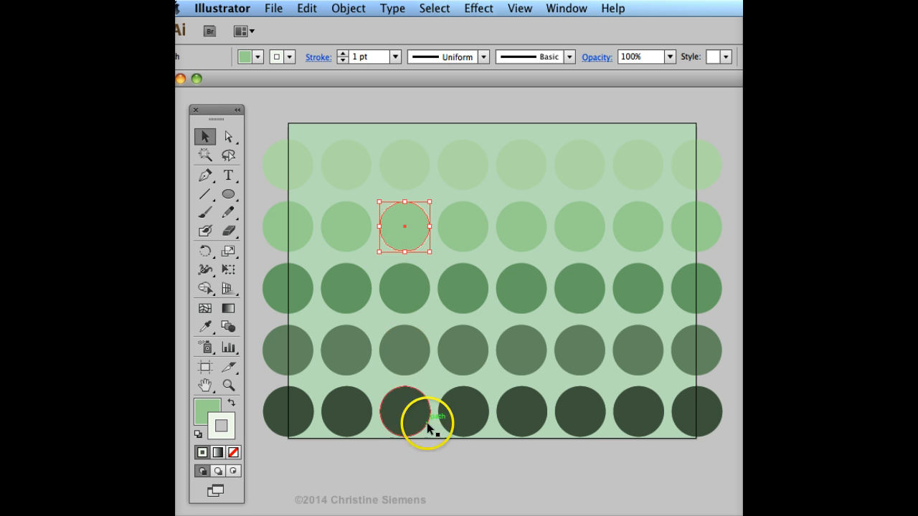
pyautogui.click(395, 56)
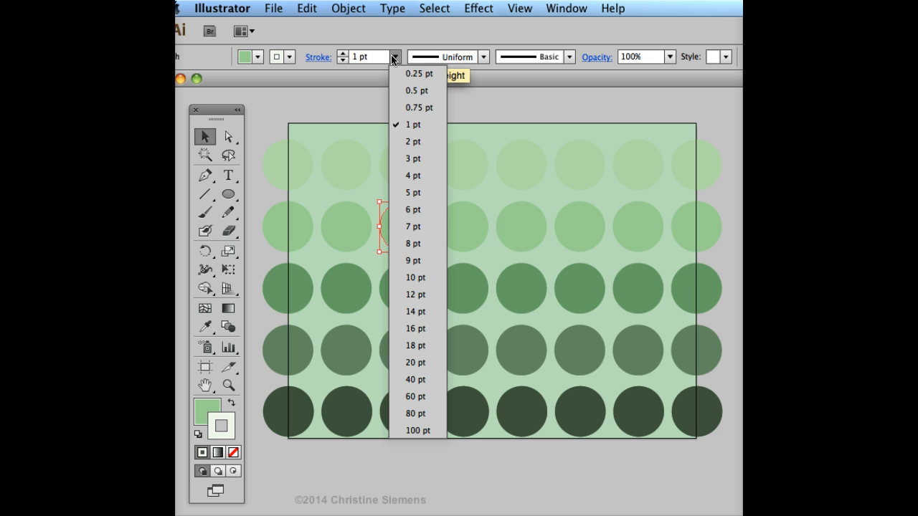
pyautogui.click(414, 209)
pyautogui.click(407, 109)
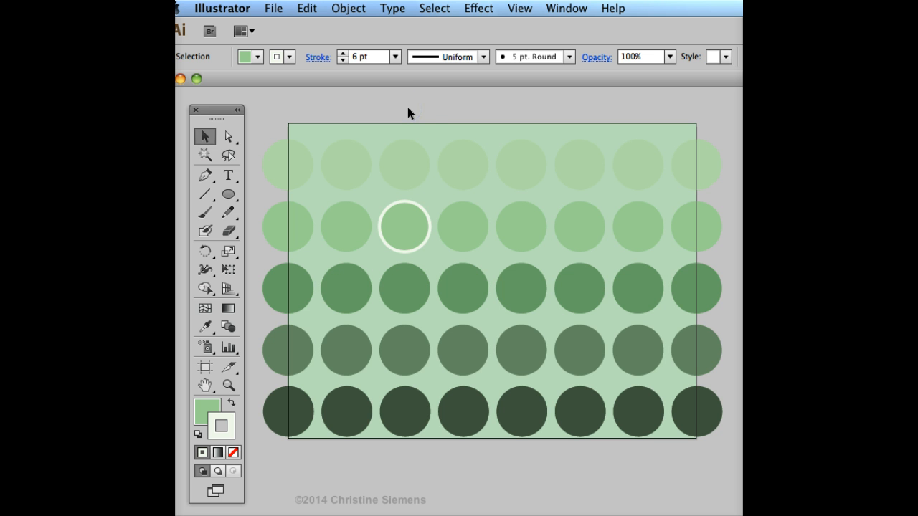
pyautogui.click(413, 113)
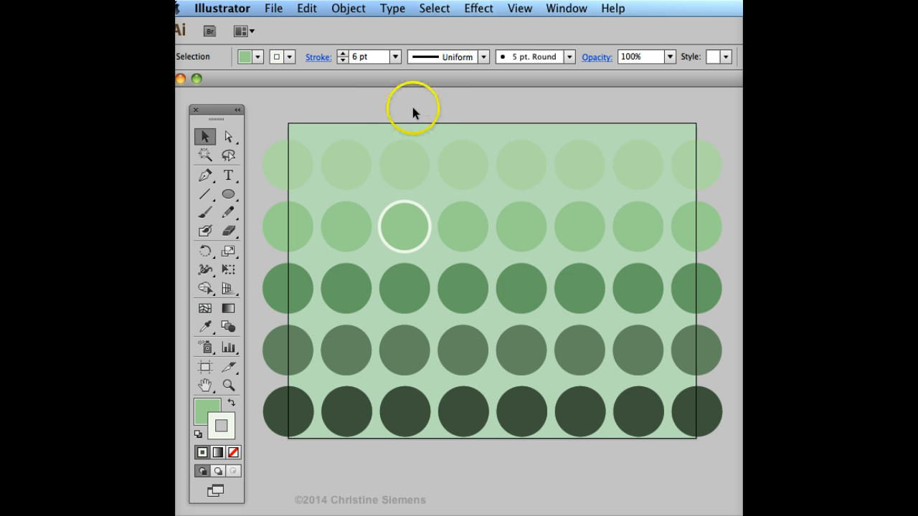
# Set the outlined circle's stroke weight to 10 pt and deselect it.
pyautogui.click(388, 226)
pyautogui.click(394, 58)
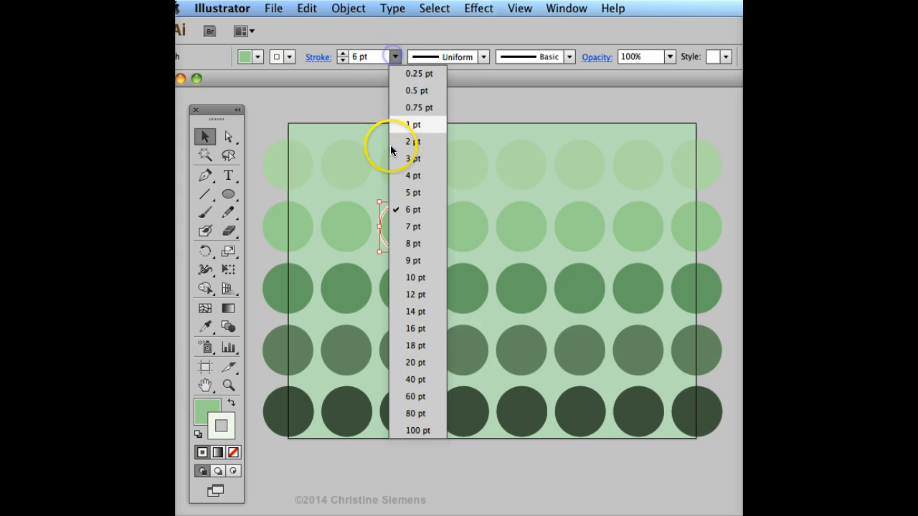
pyautogui.click(405, 273)
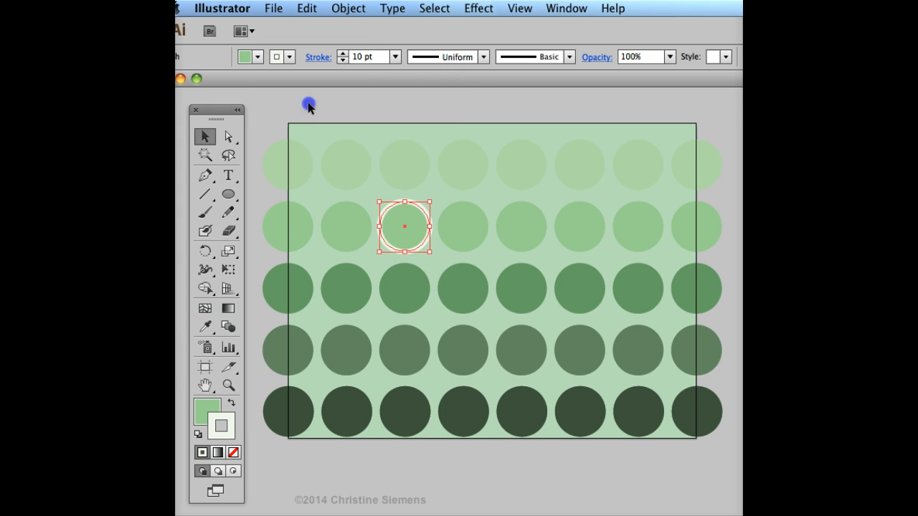
pyautogui.click(308, 105)
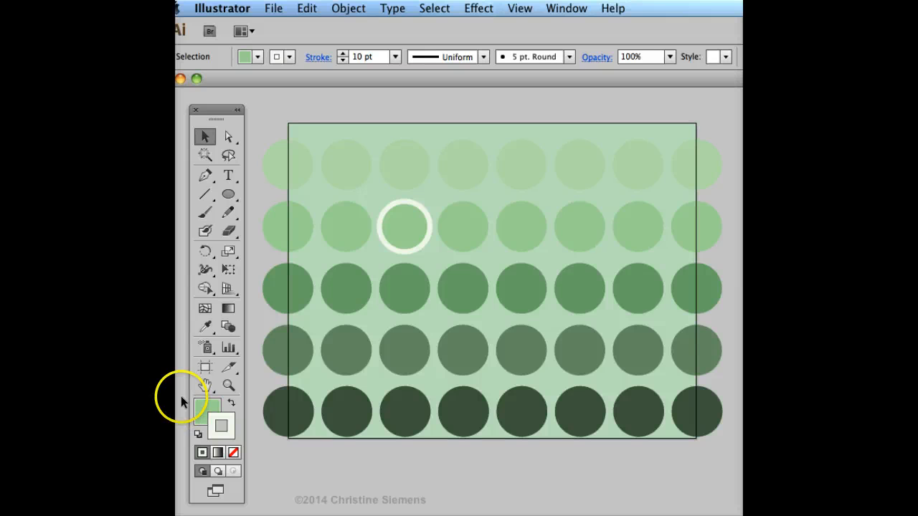
# Pick a medium green stroke colour in the Color Picker while no object is selected.
pyautogui.doubleClick(214, 429)
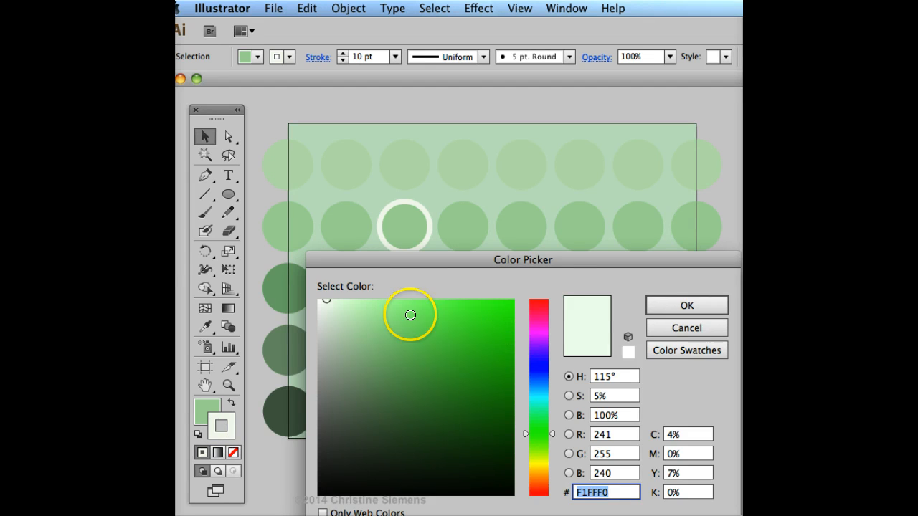
pyautogui.click(433, 319)
pyautogui.click(687, 306)
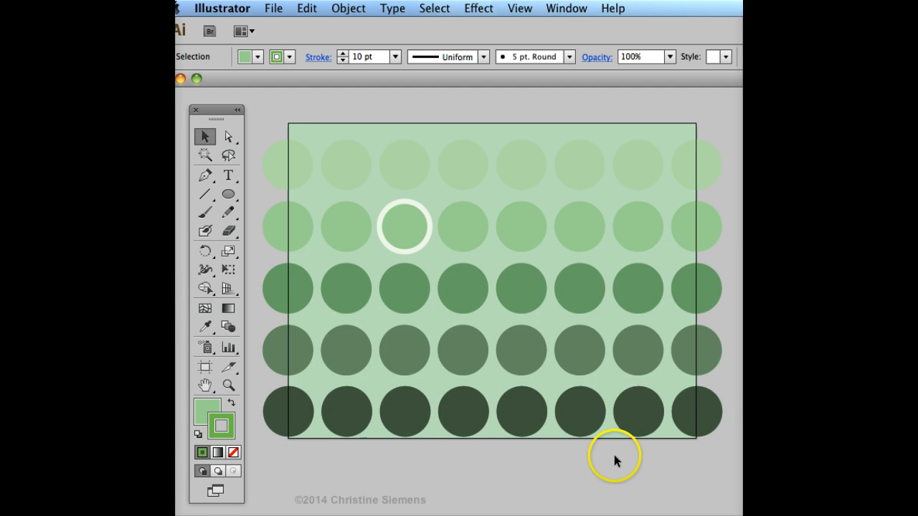
# Select the outlined circle, recolour its stroke to a medium green and deselect it.
pyautogui.click(399, 214)
pyautogui.doubleClick(220, 426)
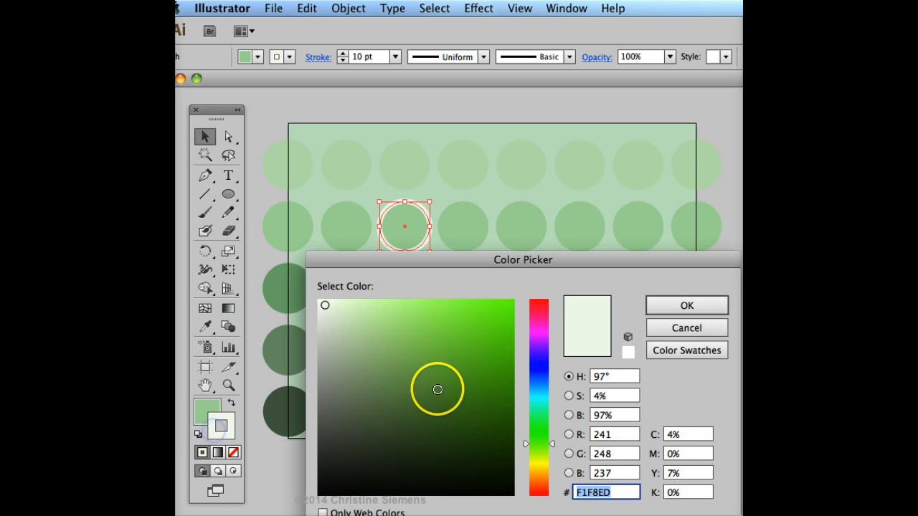
pyautogui.click(436, 342)
pyautogui.click(651, 303)
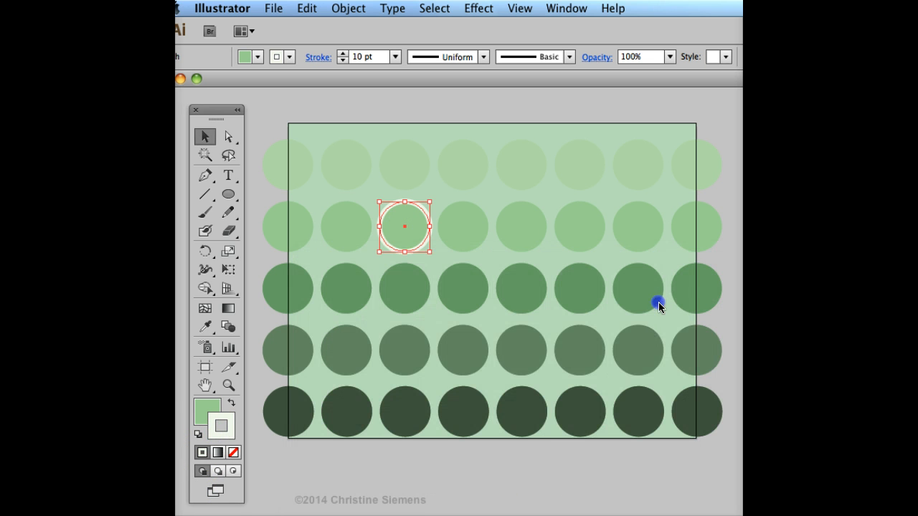
pyautogui.click(573, 454)
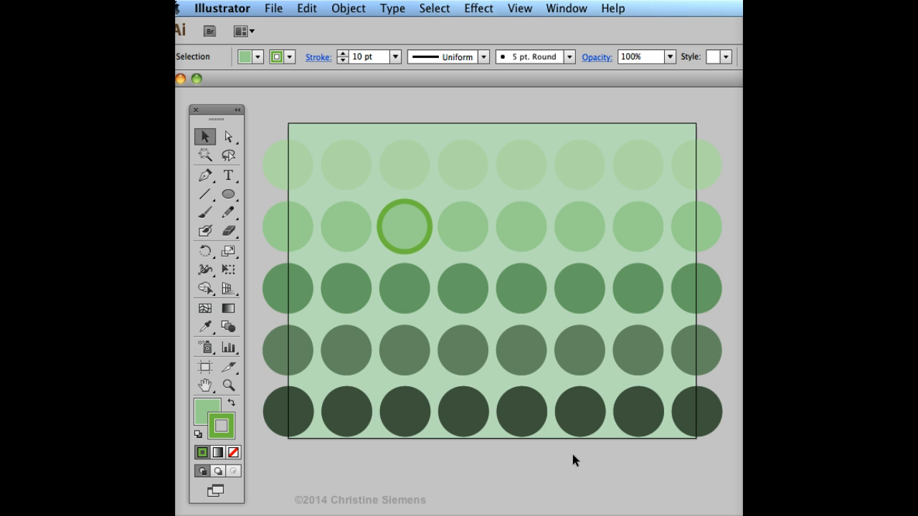